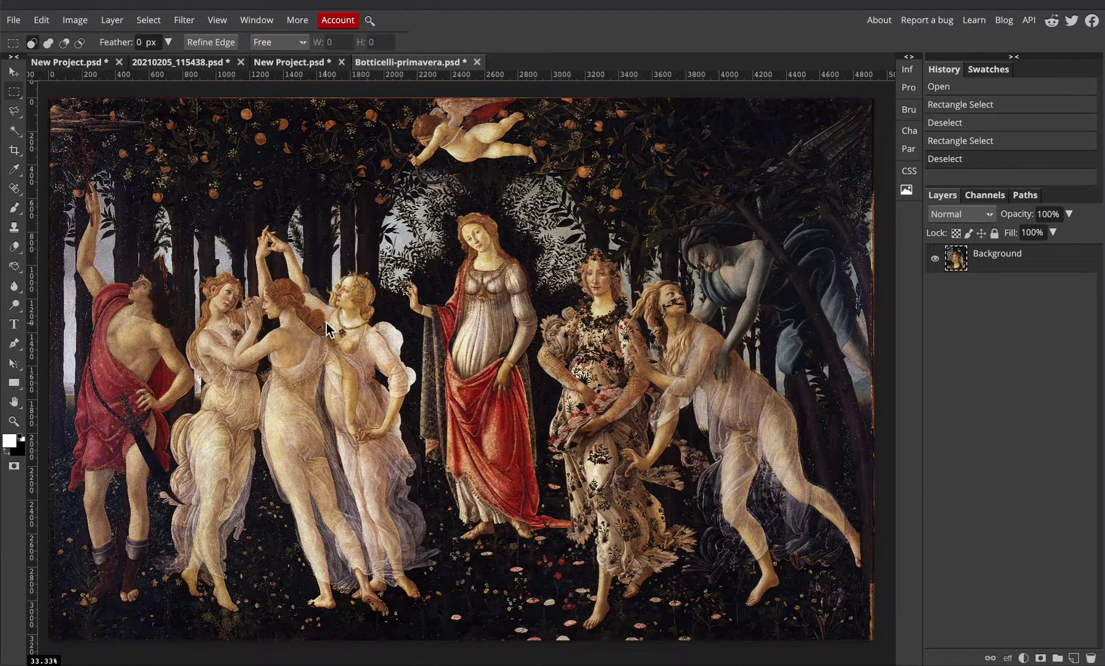
Step: Zoom in, deselect, and draw a 369 × 369 px square marquee around the left Grace's head
key("ctrl+plus")
key("ctrl+plus")
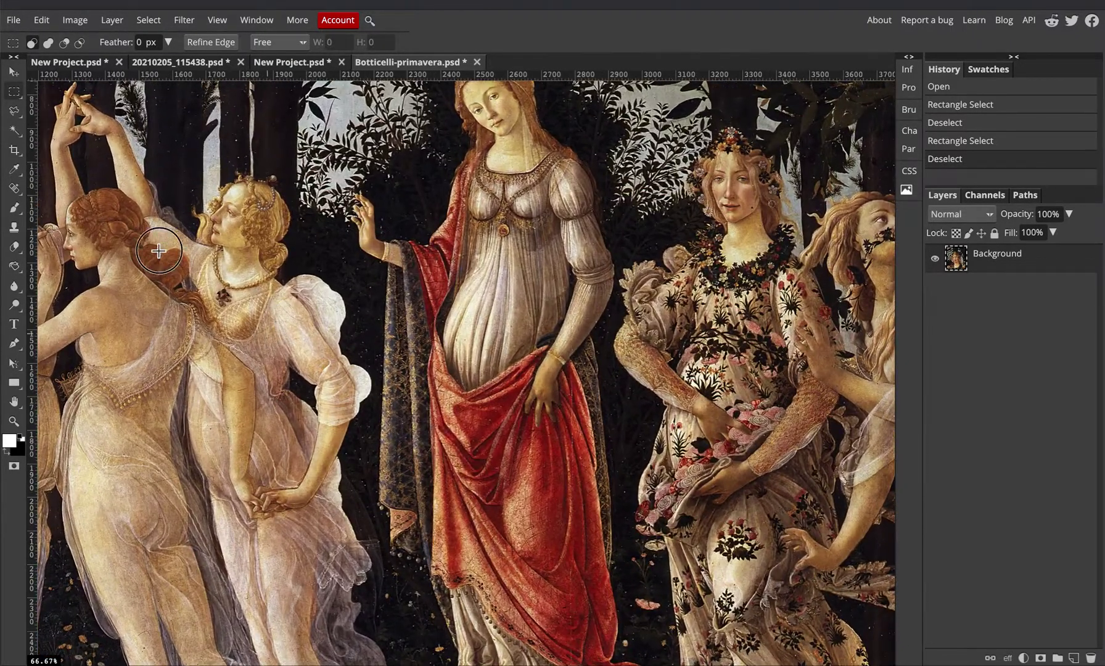
left_click_drag(158, 250, 461, 356)
scroll(373, 350, "left", 1)
scroll(372, 350, "up", 1)
scroll(372, 350, "left", 5)
scroll(372, 350, "down", 1)
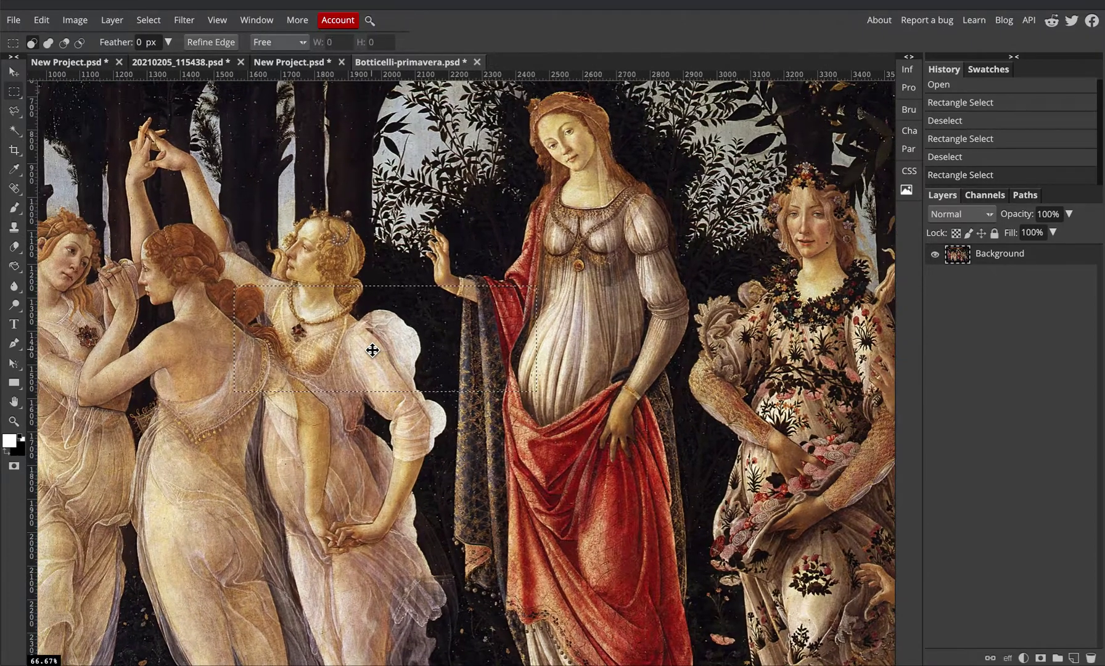
scroll(372, 349, "left", 1)
scroll(373, 350, "up", 1)
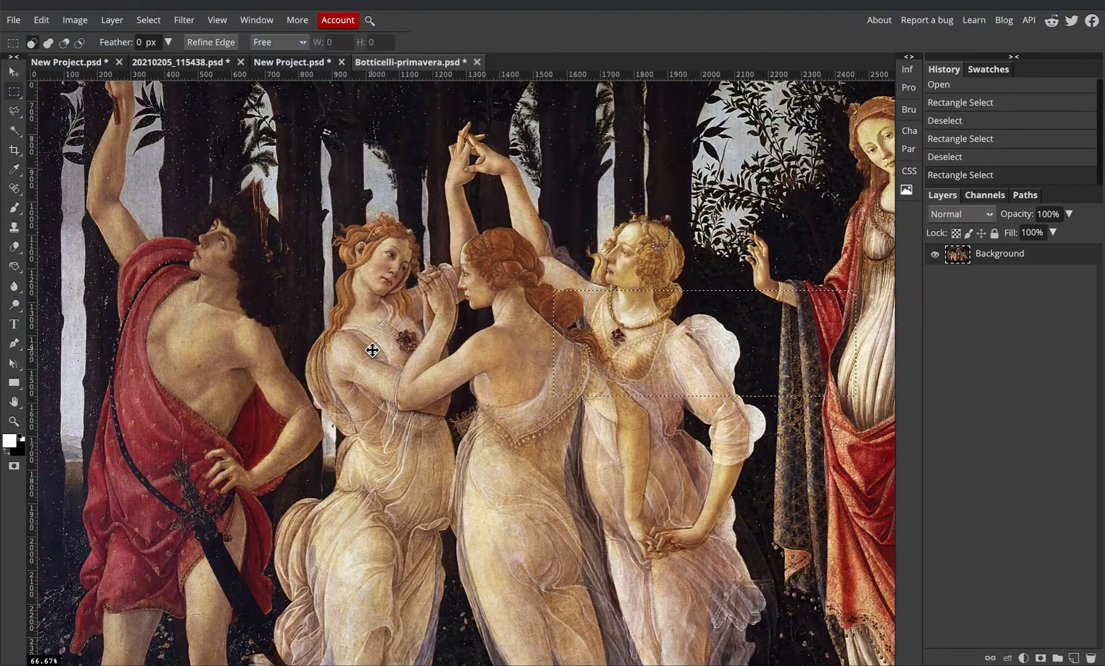
left_click(373, 349)
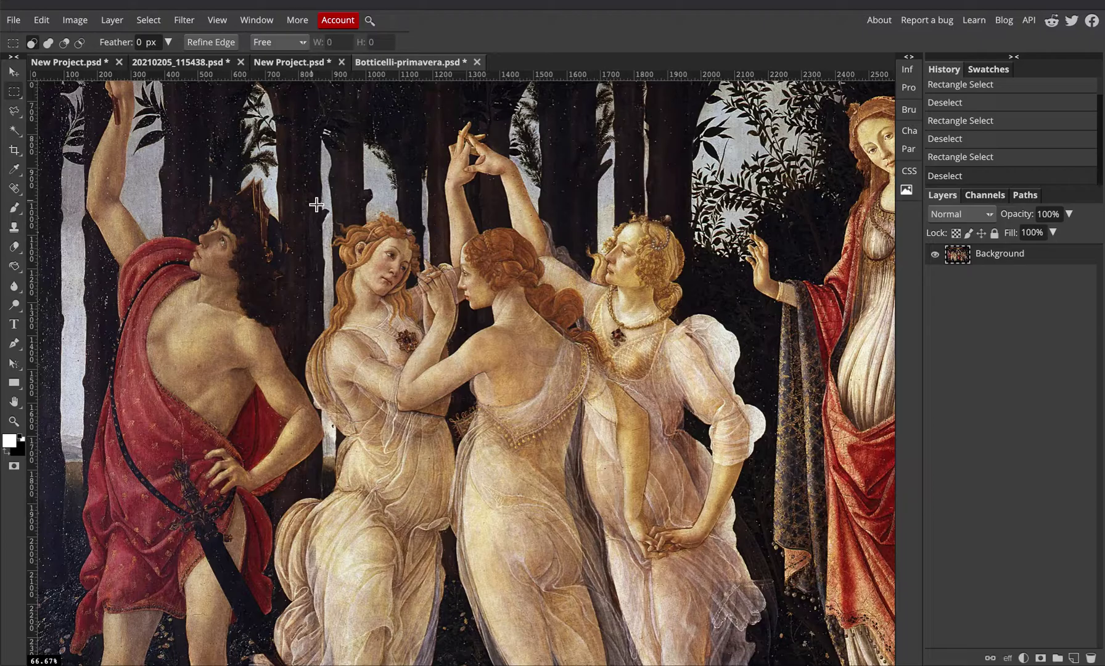
left_click_drag(316, 204, 467, 327)
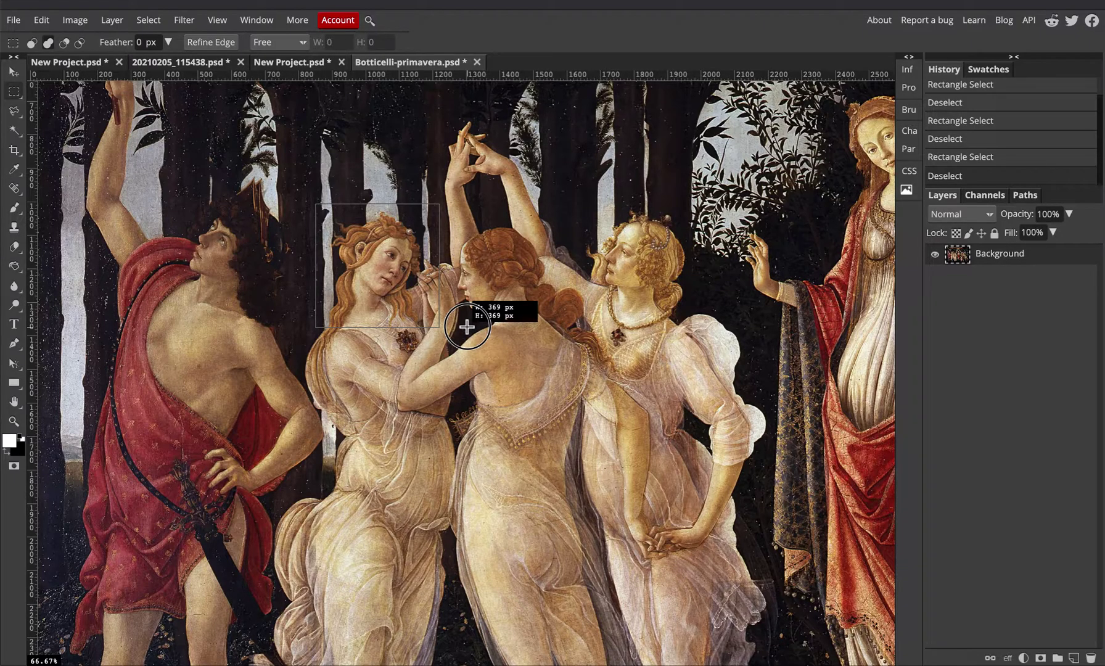
left_click_drag(467, 327, 467, 327)
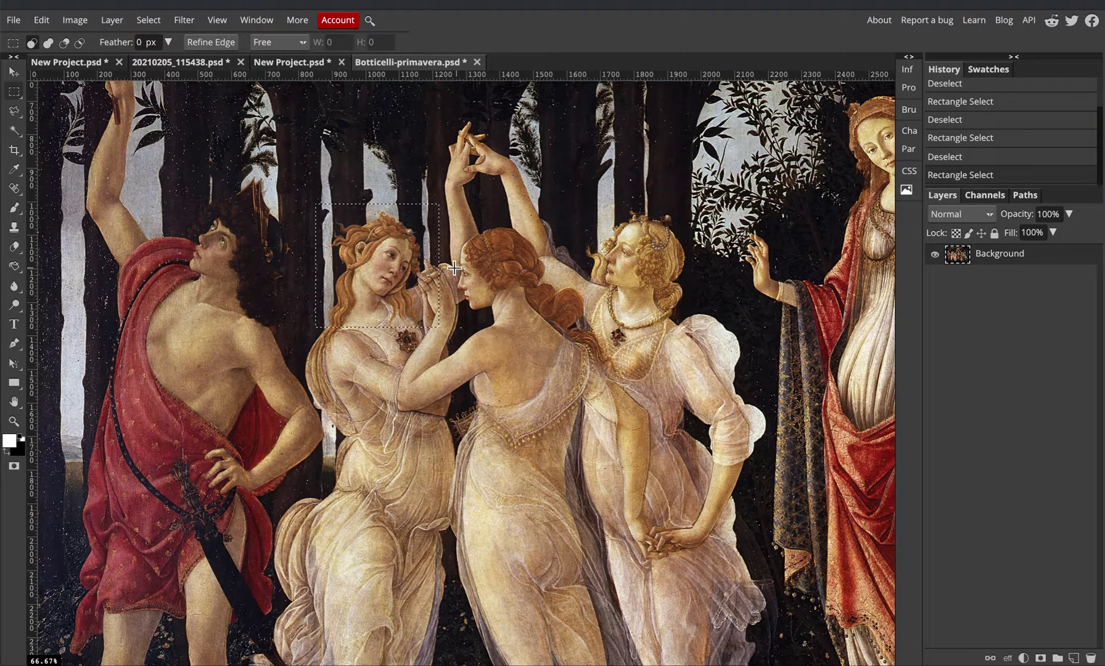
Step: Crop the canvas to the head square and define the result as a new pattern
left_click(77, 23)
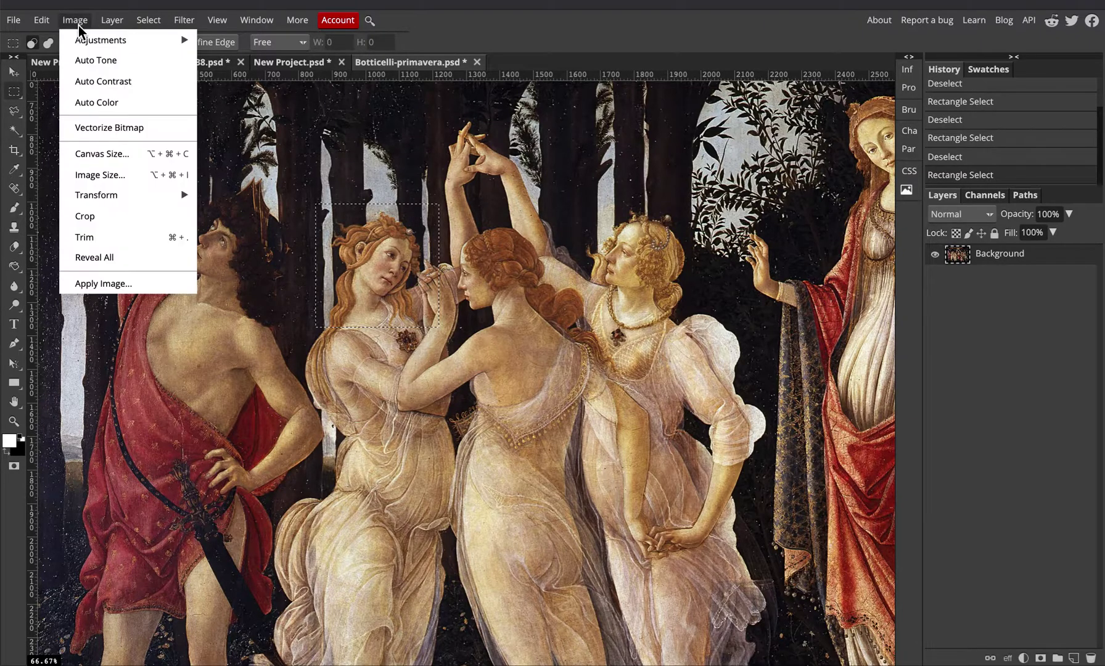
left_click(148, 216)
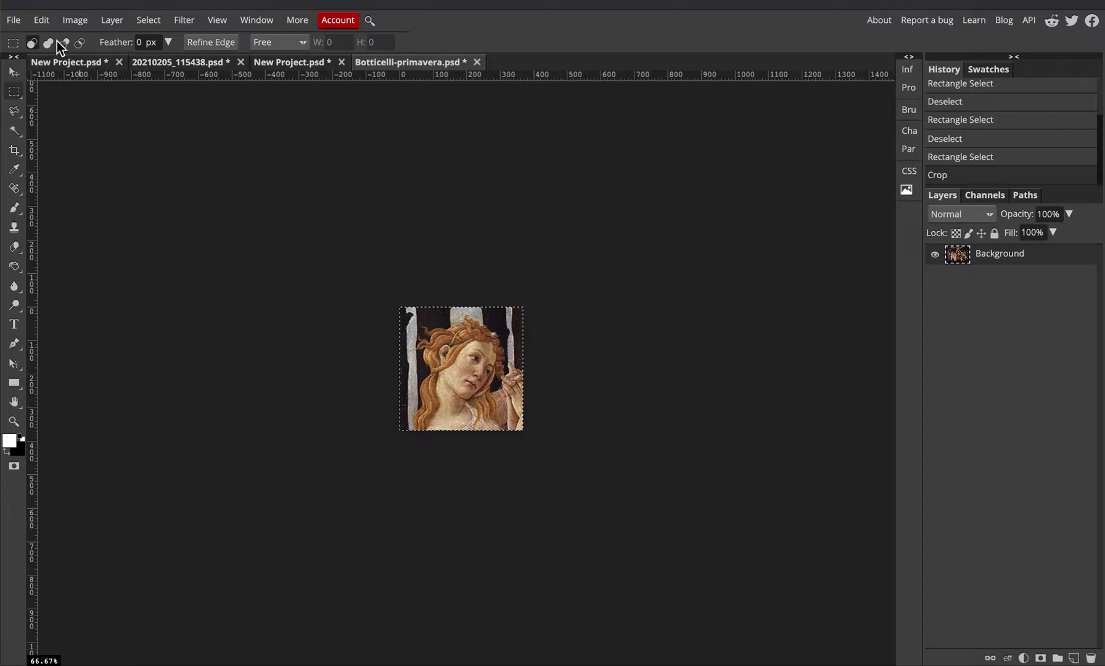
left_click(42, 21)
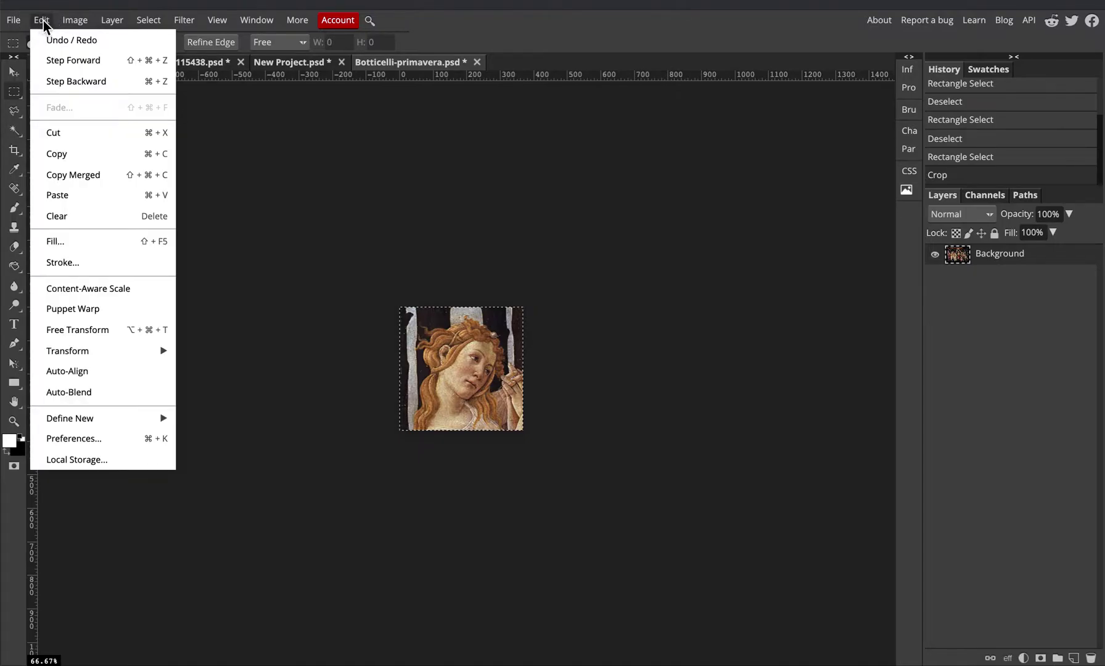
mouse_move(104, 419)
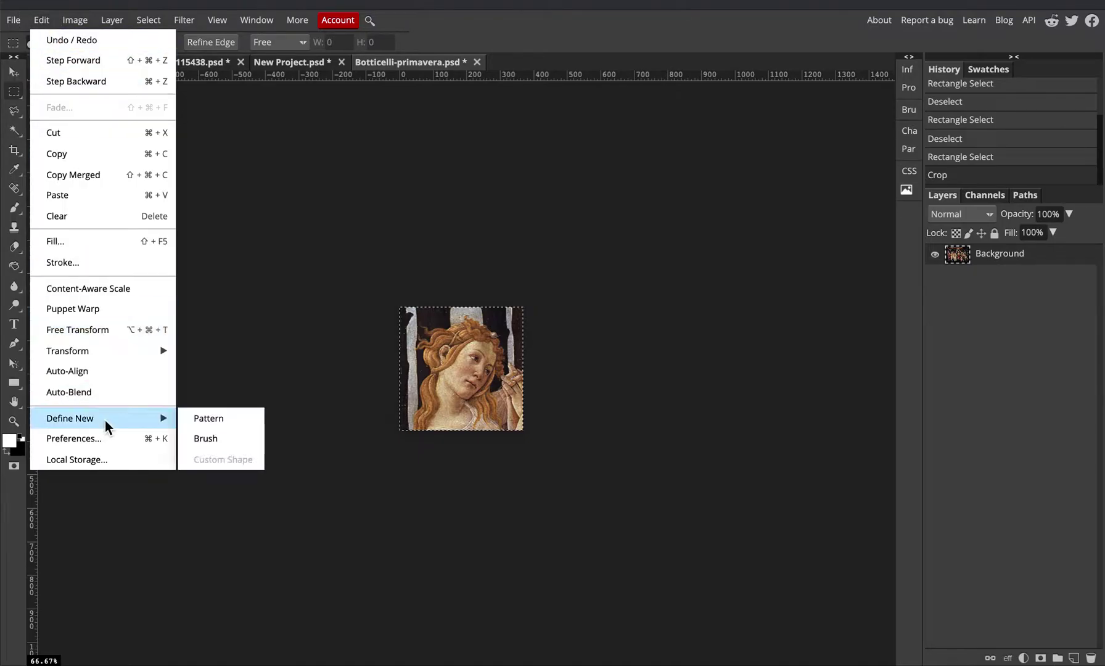
left_click(212, 420)
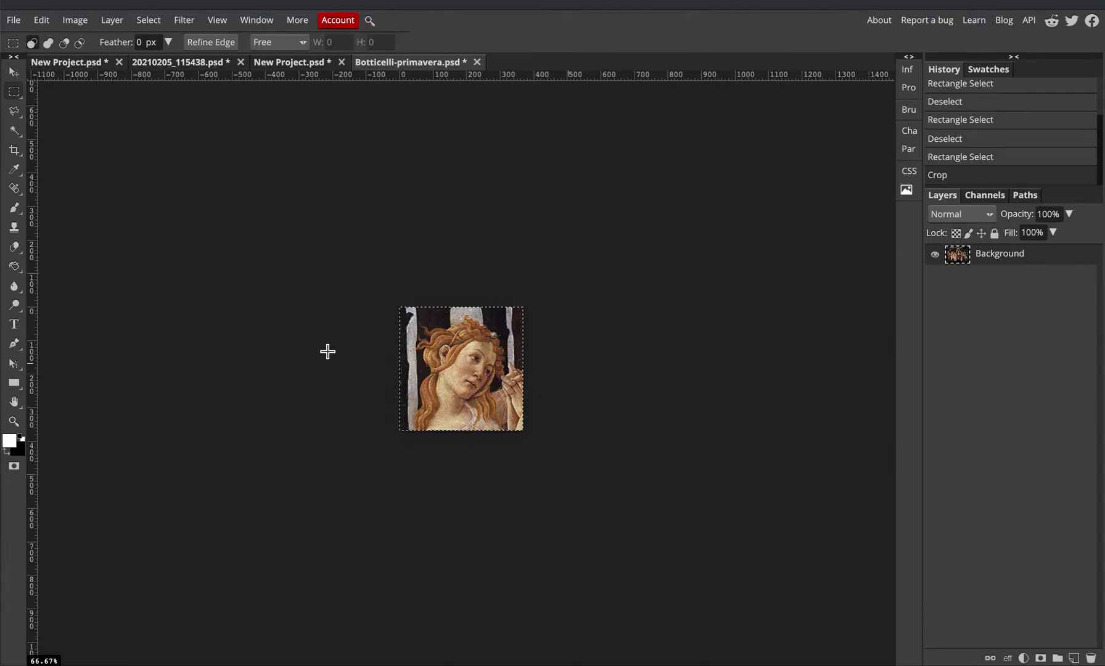
left_click(14, 24)
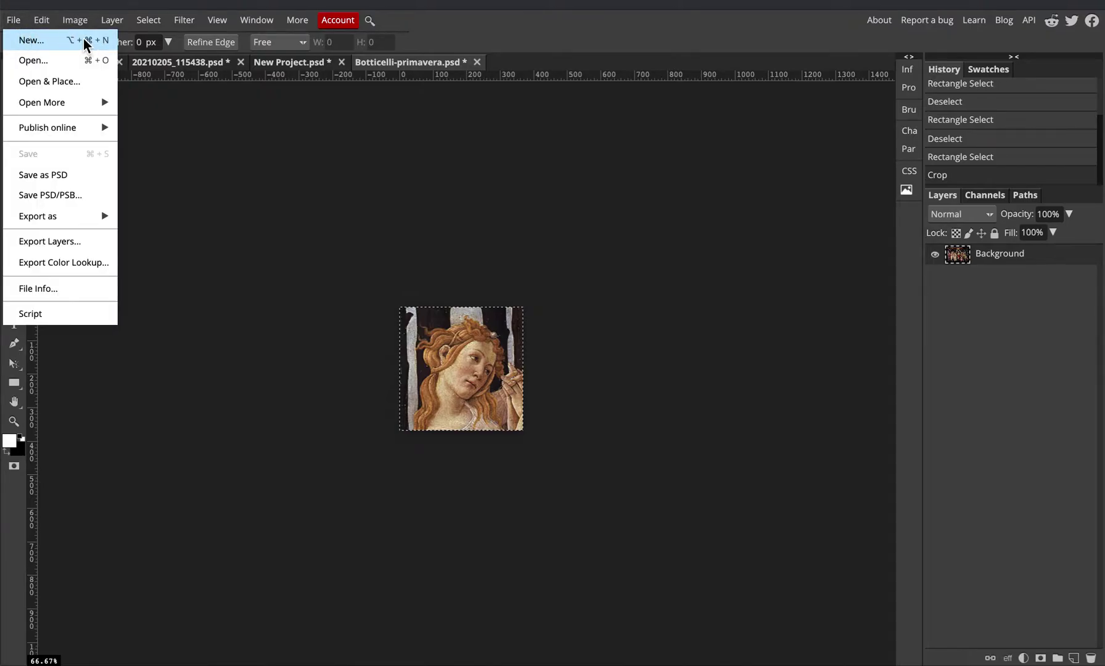
Step: Create a new blank white A4 document, 210 × 297 mm at 300 DPI
key("alt+super+n")
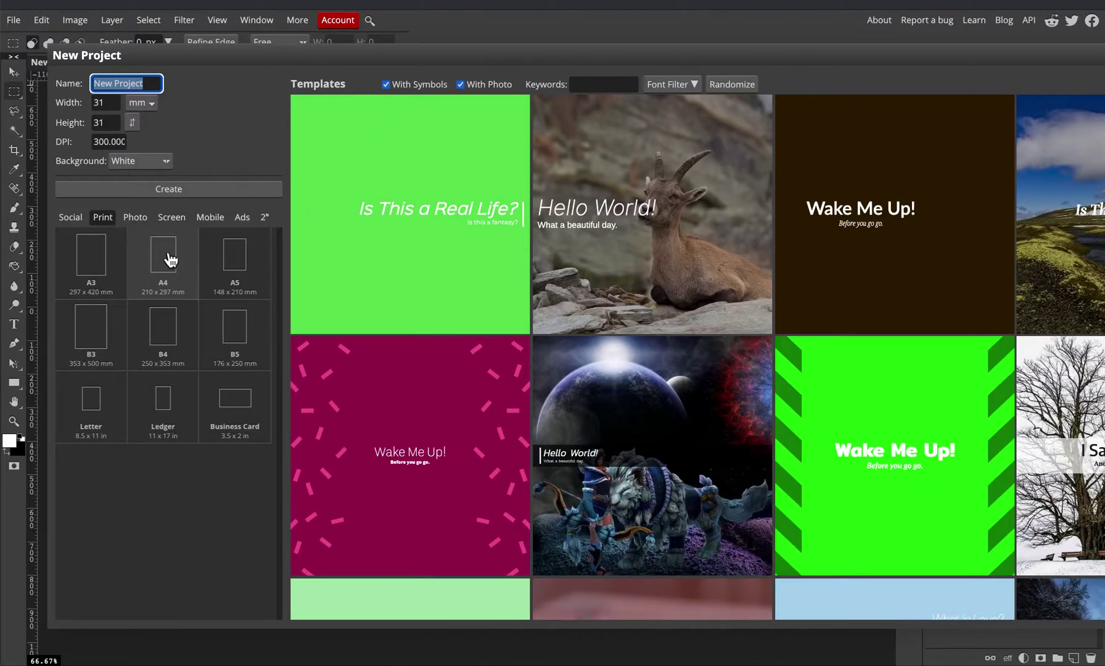
left_click(168, 258)
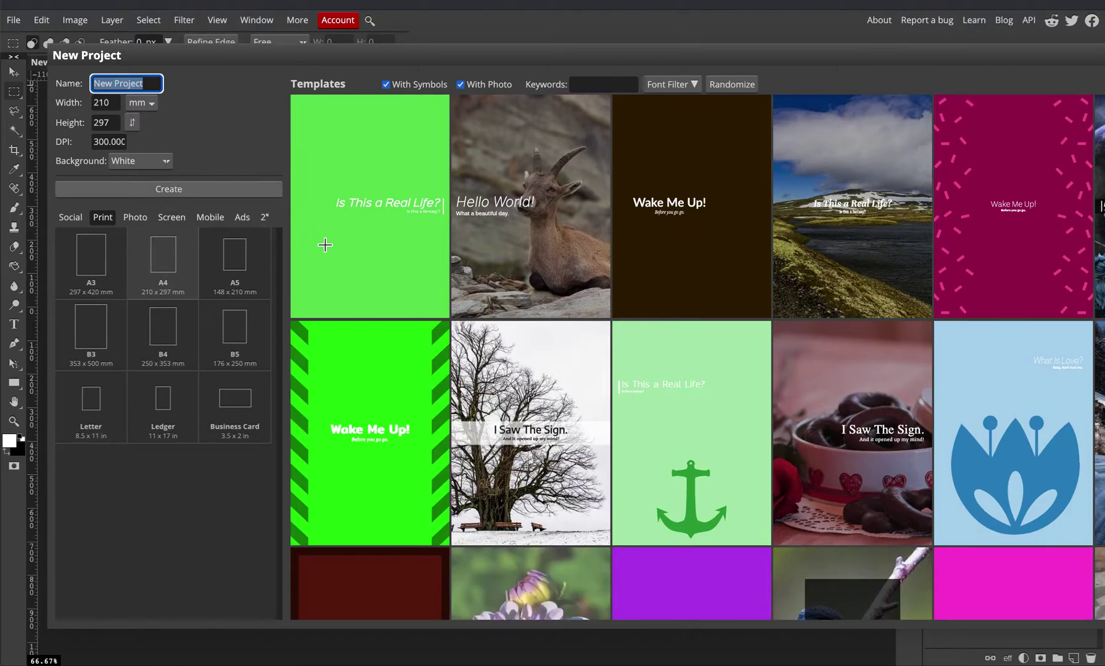
key("Return")
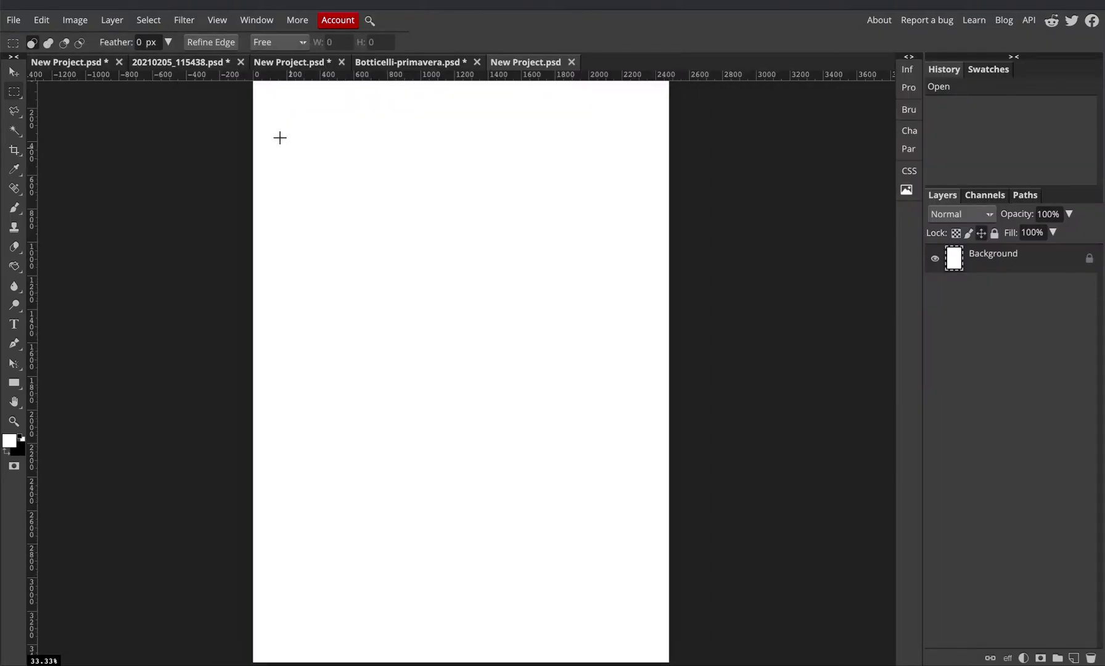
left_click(112, 24)
Step: Add a Pattern Fill layer that tiles the Botticelli head pattern across the page
mouse_move(148, 158)
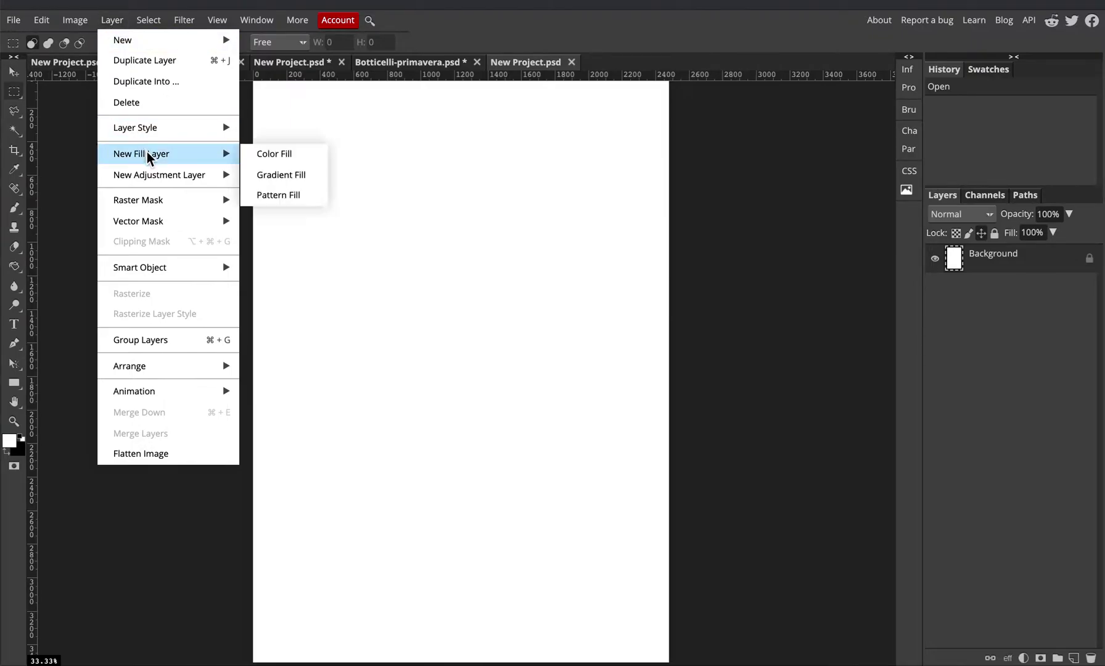
left_click(280, 194)
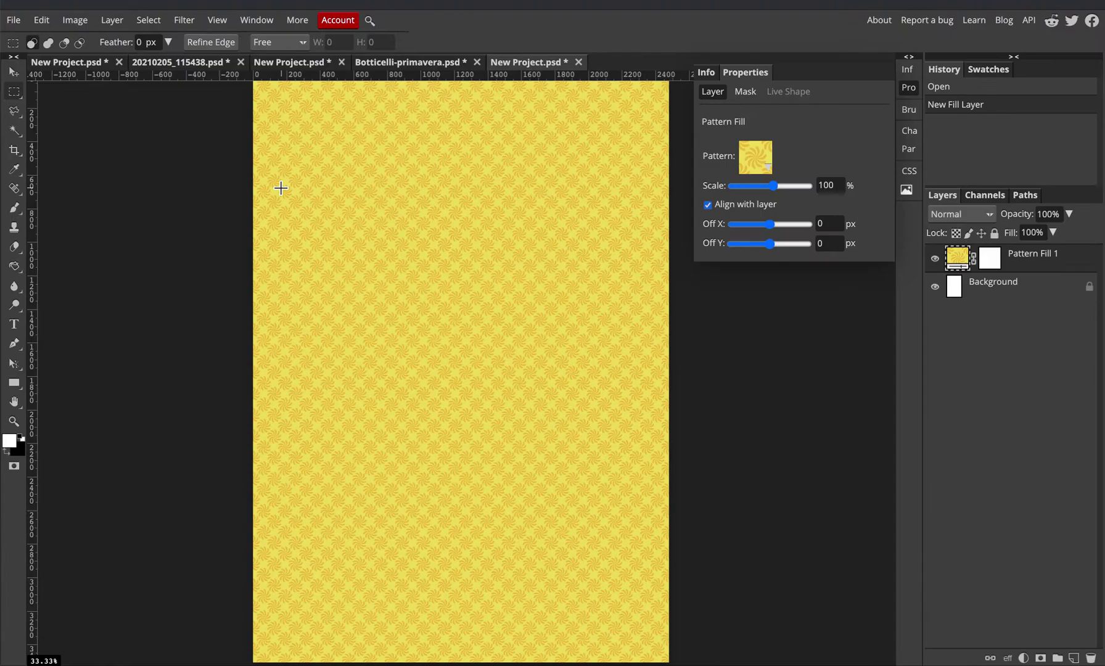
left_click(760, 155)
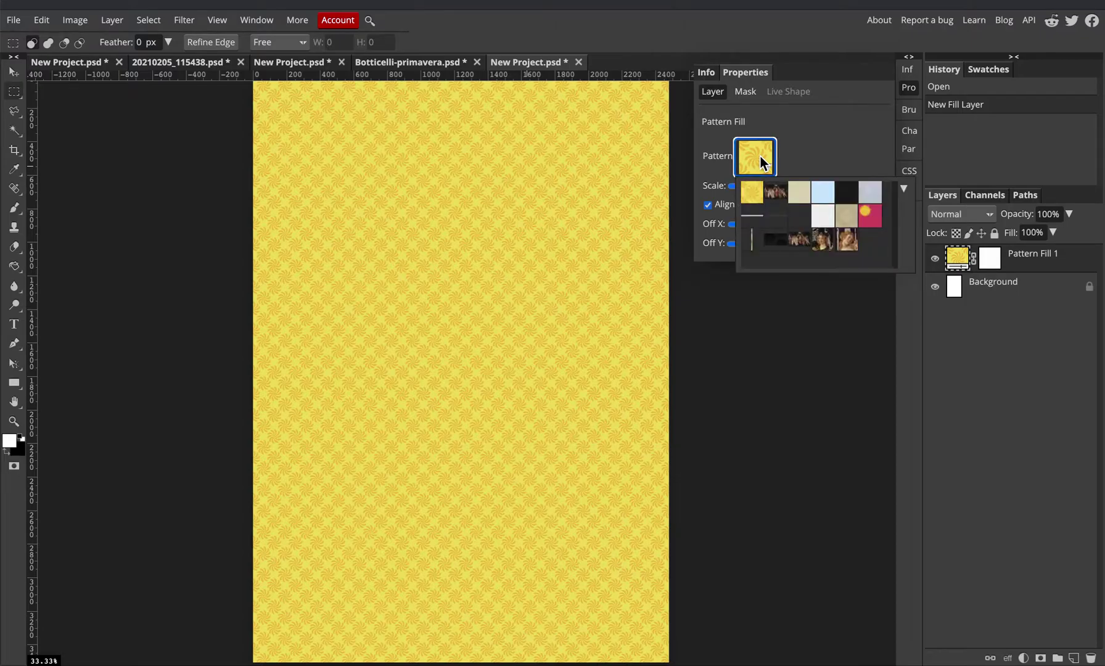
left_click(850, 242)
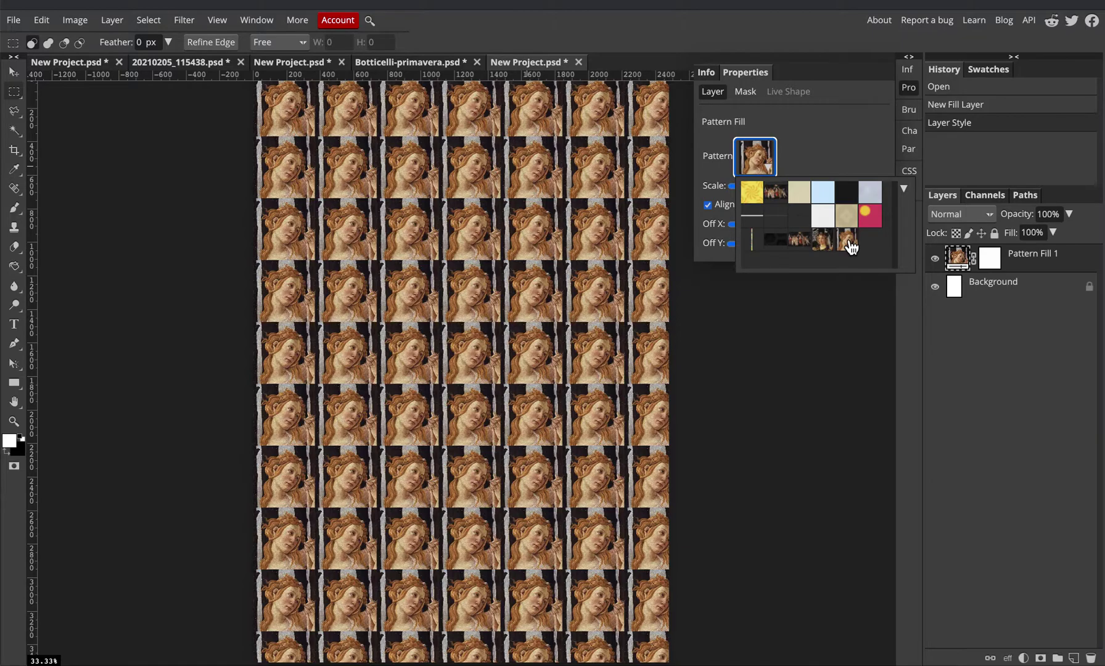
left_click(822, 139)
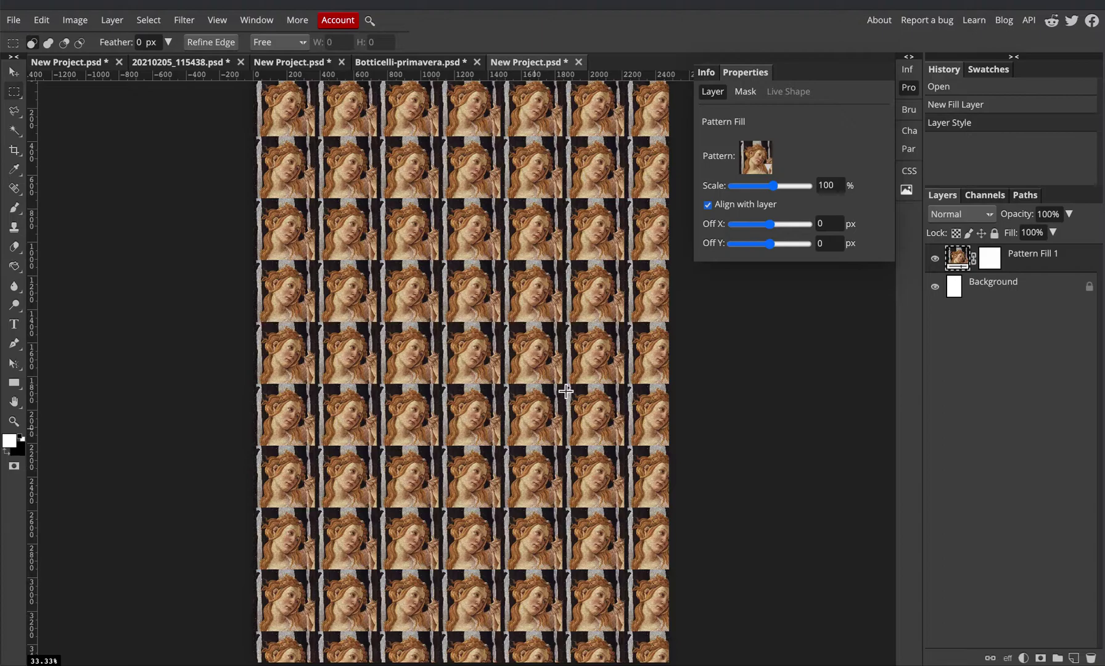
Step: Set the pattern fill scale to 218% with offsets of 16 px X and 10 px Y
left_click(775, 187)
left_click_drag(777, 189, 745, 187)
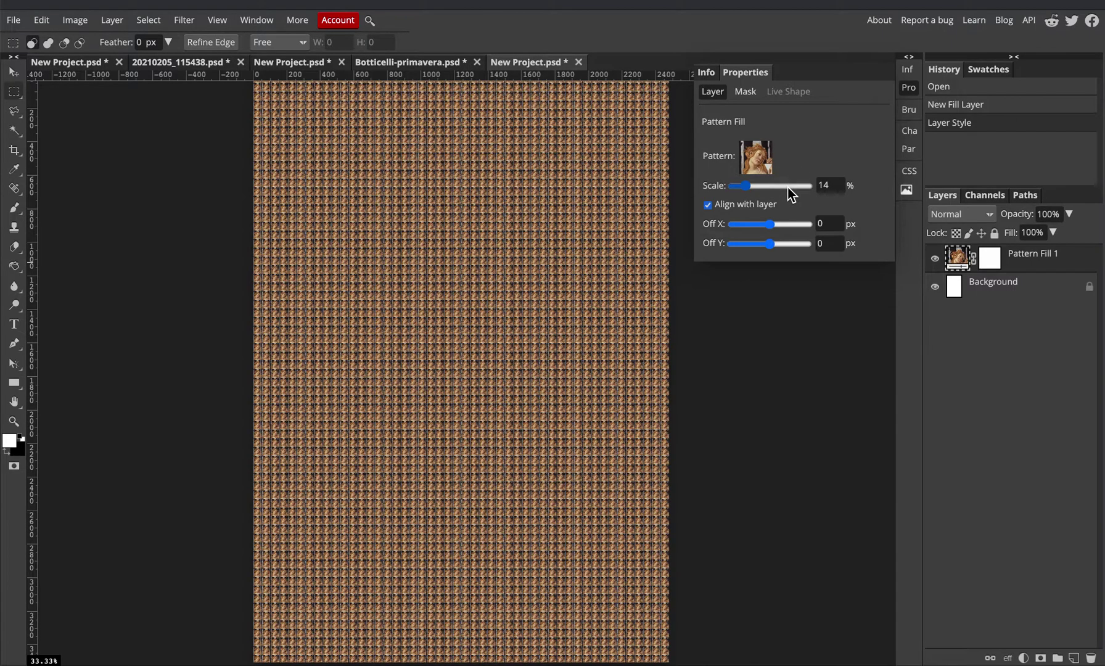
left_click(784, 186)
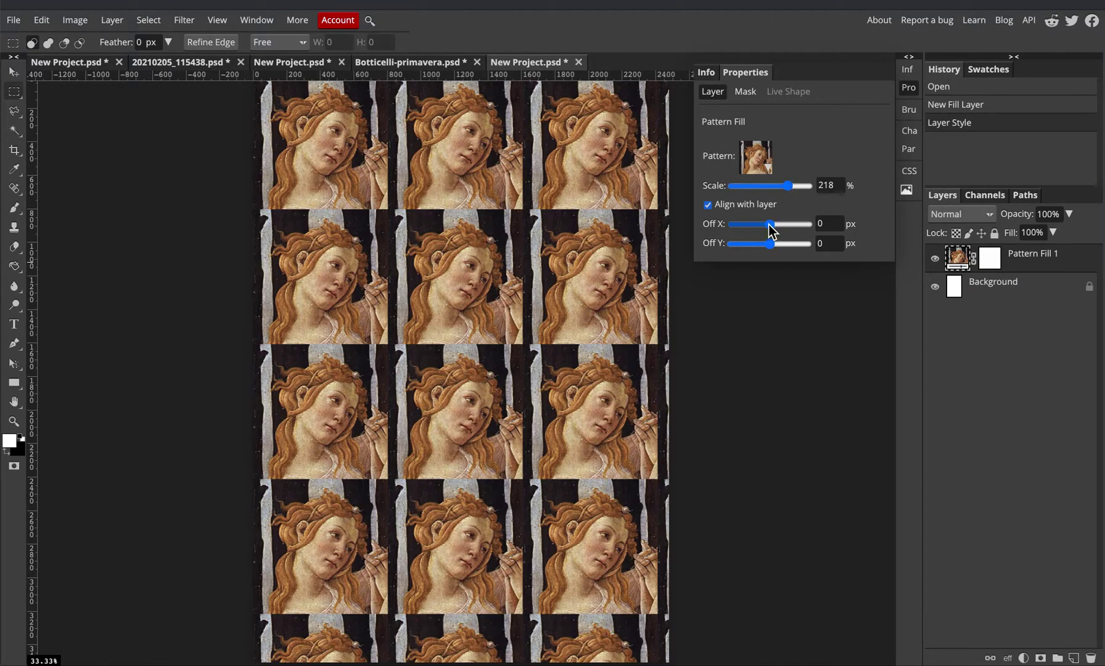
left_click_drag(769, 229, 738, 224)
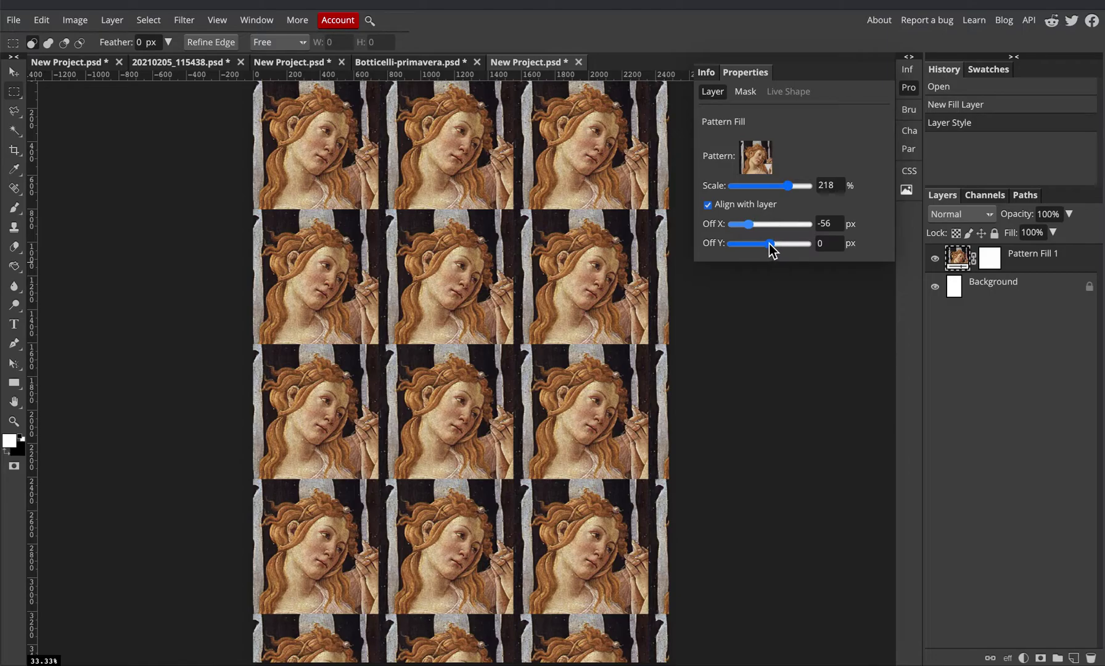
mouse_move(771, 247)
left_mouse_down()
mouse_move(801, 249)
mouse_move(791, 252)
left_mouse_up()
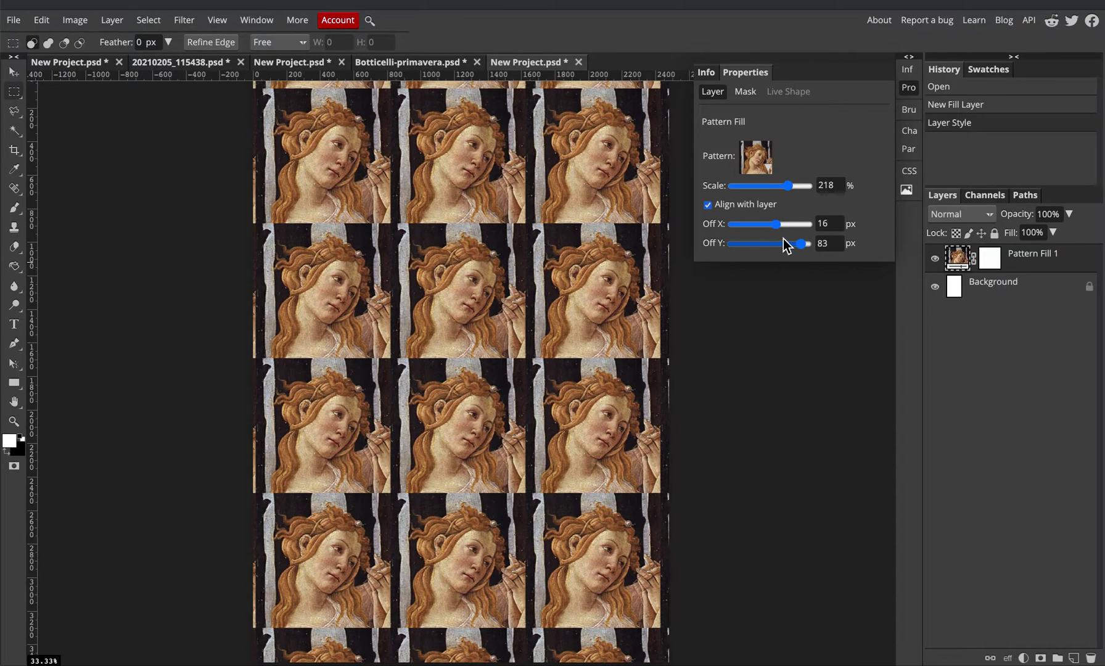
left_click(799, 246)
left_click_drag(798, 247, 777, 249)
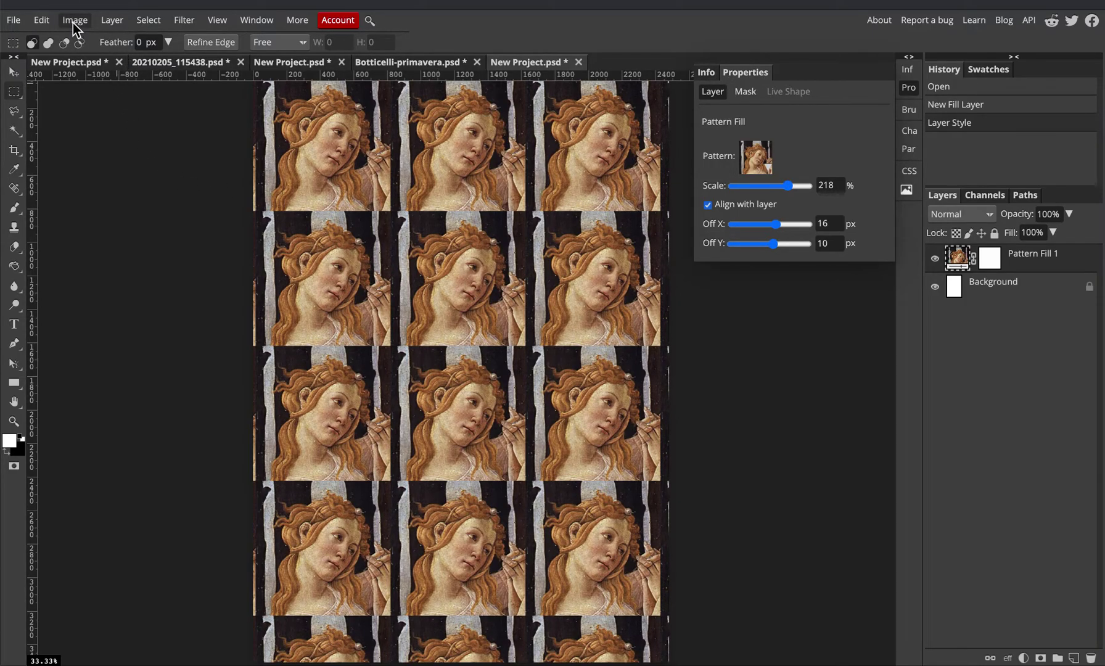
Step: Export the page as a 2480 × 3508 px JPG at 100% quality
left_click(14, 22)
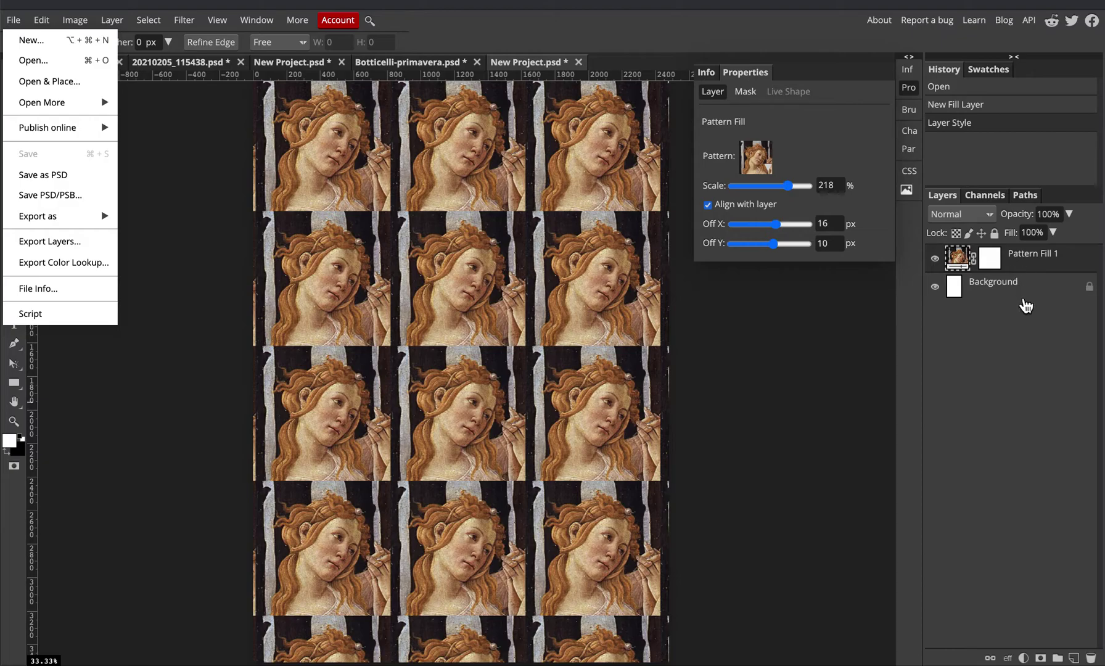
mouse_move(60, 219)
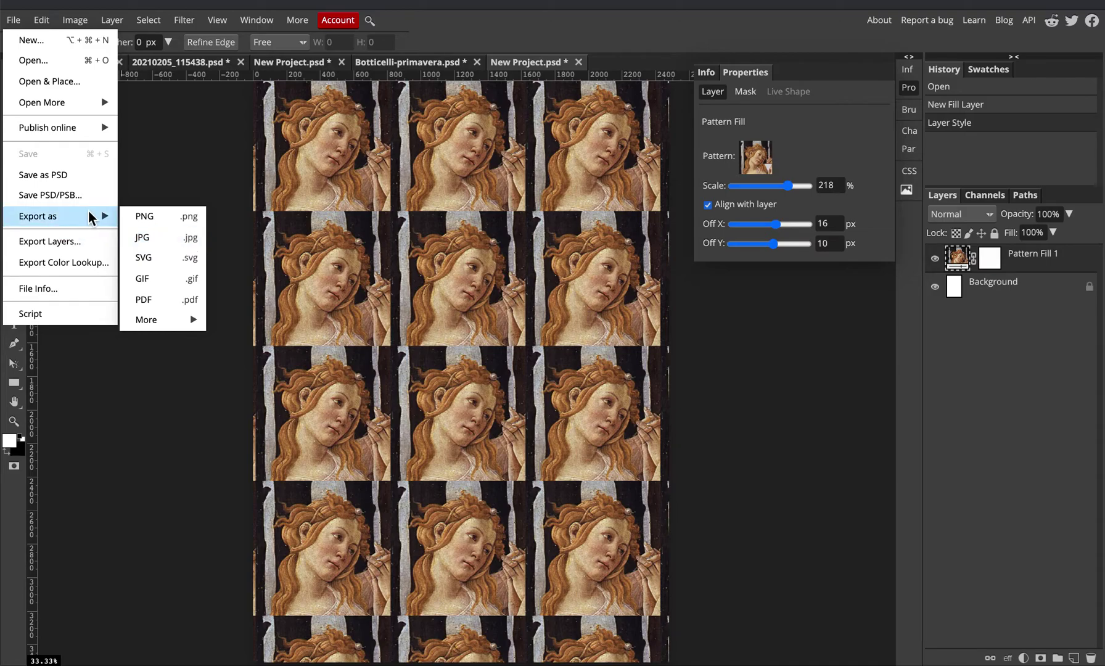
left_click(157, 239)
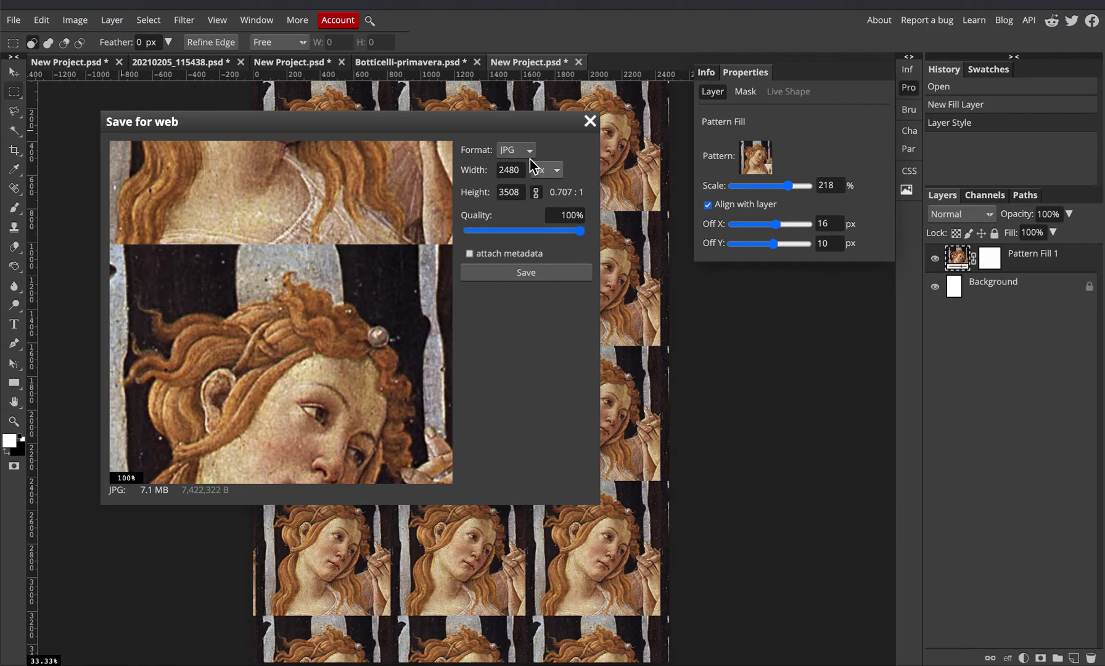
left_click(532, 273)
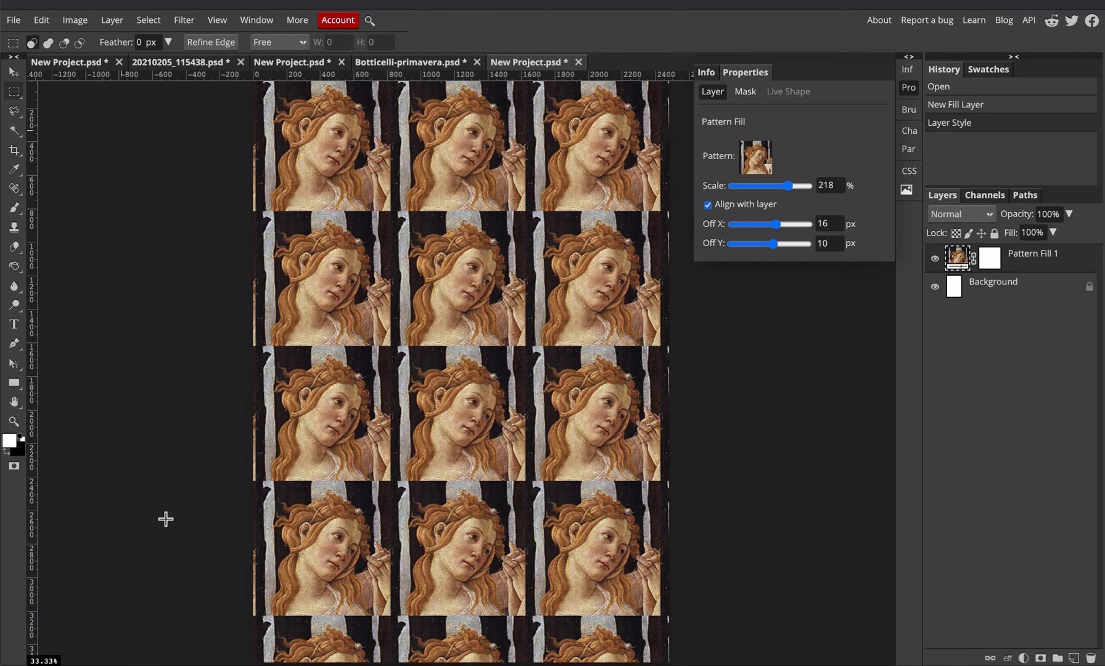